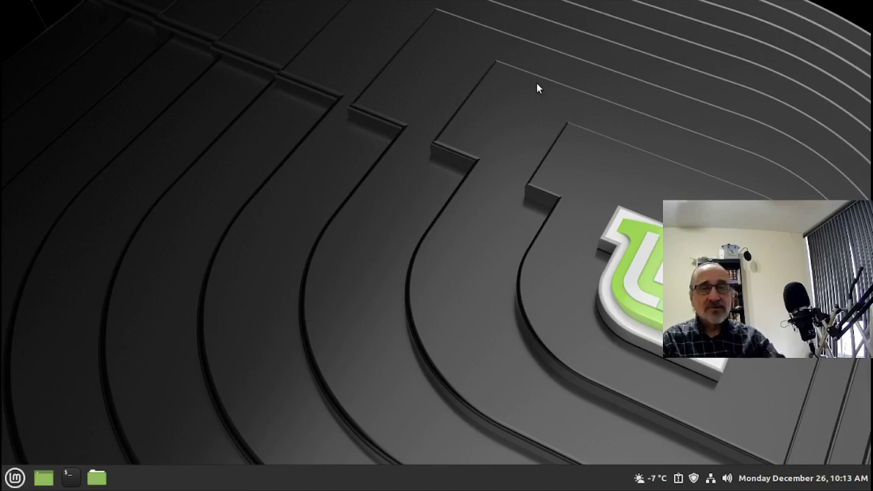
Open Firefox ESR, load the bookmarked Linux Mint home page and look over its Linux Mint 21.1 banner.
{"action": "left_click", "coordinate": [15, 478]}
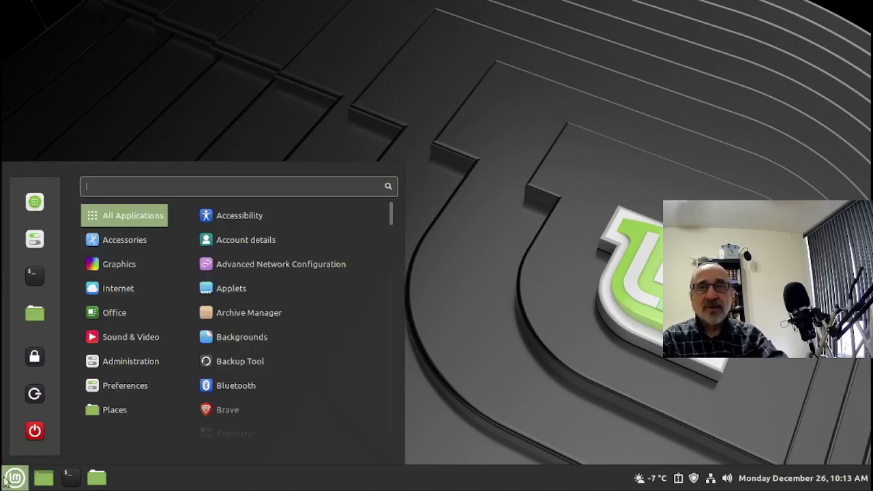
{"action": "mouse_move", "coordinate": [111, 292]}
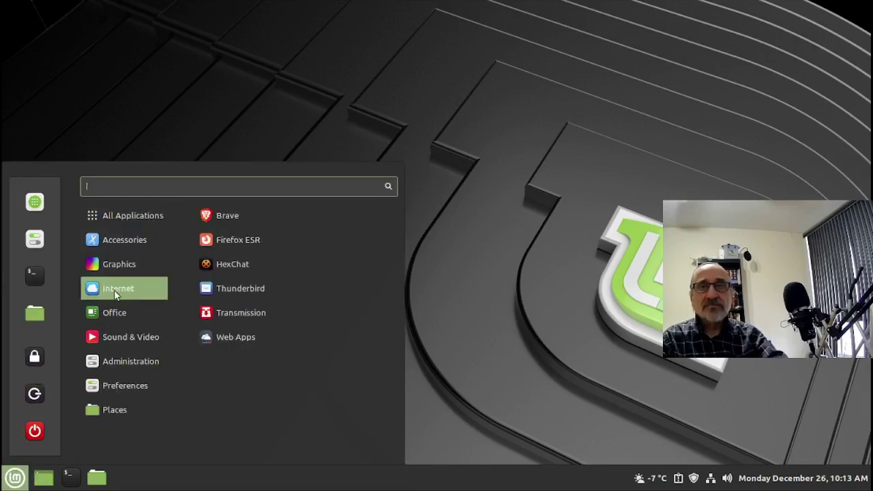
{"action": "left_click", "coordinate": [302, 244]}
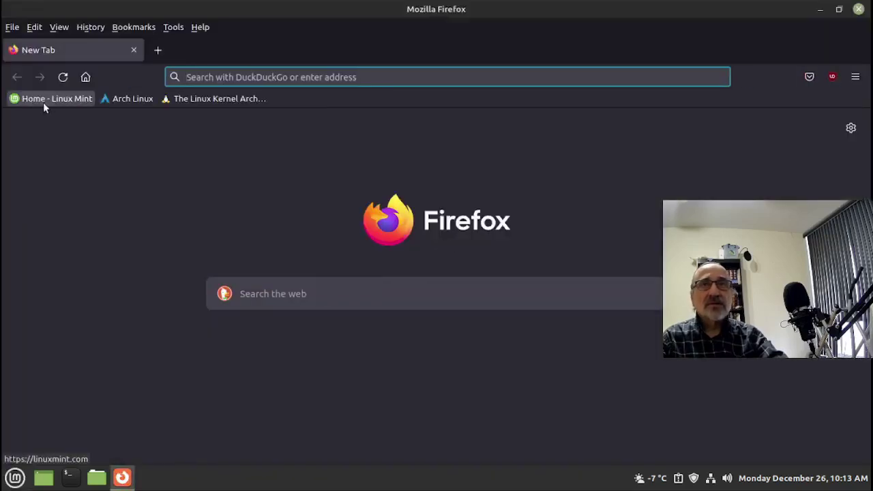
{"action": "left_click", "coordinate": [44, 97]}
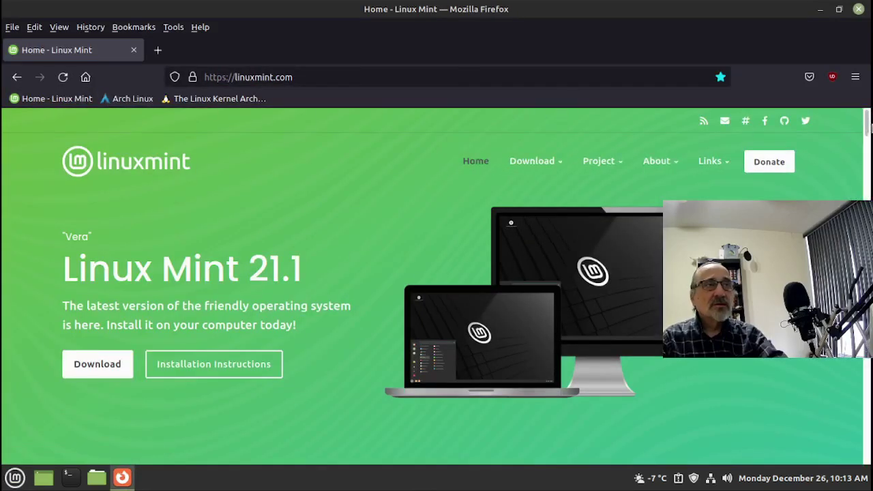
{"action": "scroll", "coordinate": [870, 129], "scroll_direction": "down", "scroll_amount": 3}
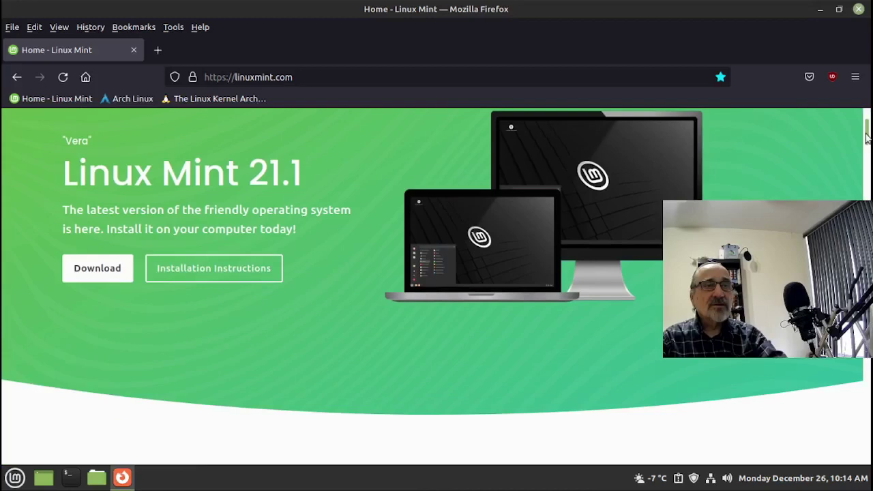
{"action": "scroll", "coordinate": [866, 119], "scroll_direction": "up", "scroll_amount": 3}
View the LMDE 5 "Elsie" download page down to its Debian Edition section and return to the Linux Mint home page.
{"action": "mouse_move", "coordinate": [527, 166]}
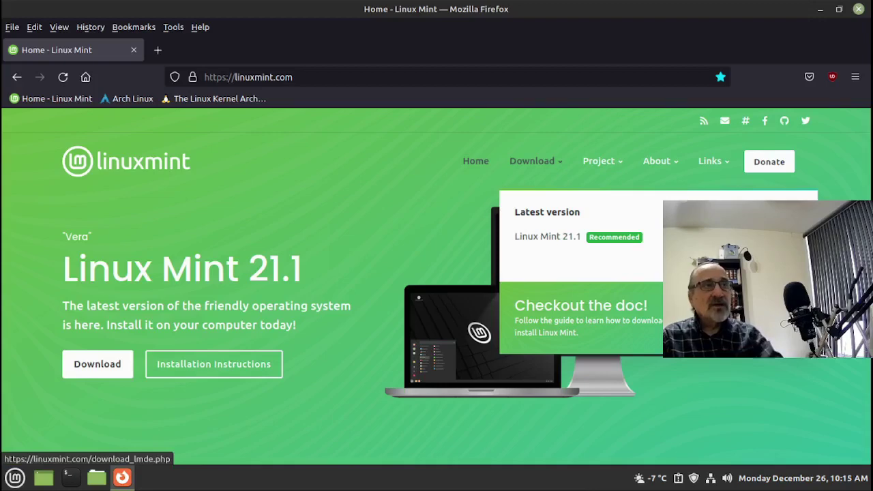
{"action": "left_click", "coordinate": [737, 237]}
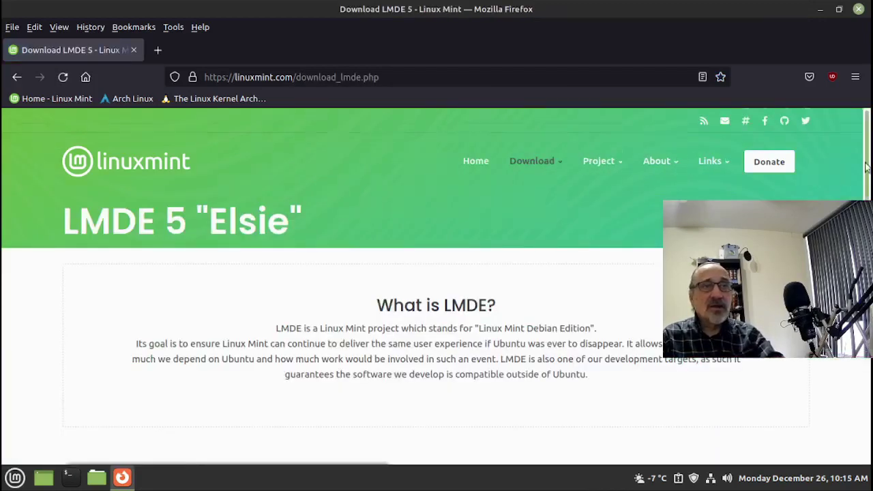
{"action": "scroll", "coordinate": [872, 140], "scroll_direction": "down", "scroll_amount": 5}
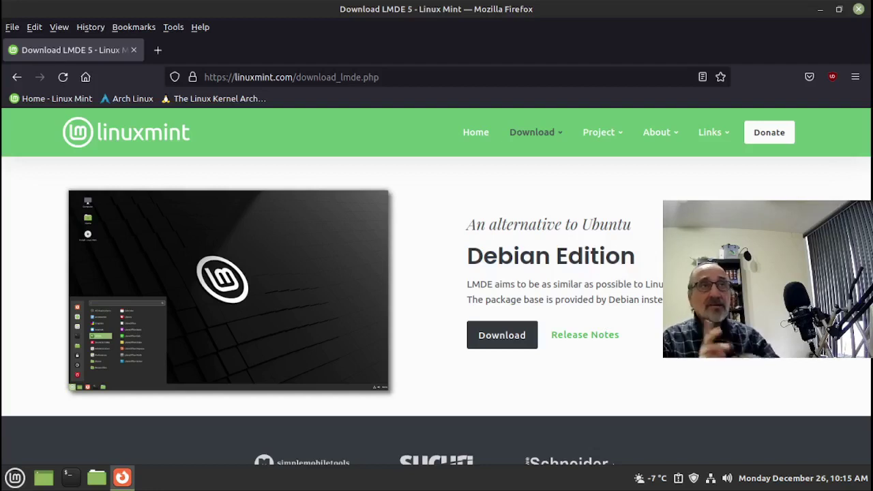
{"action": "key", "text": "alt+Left"}
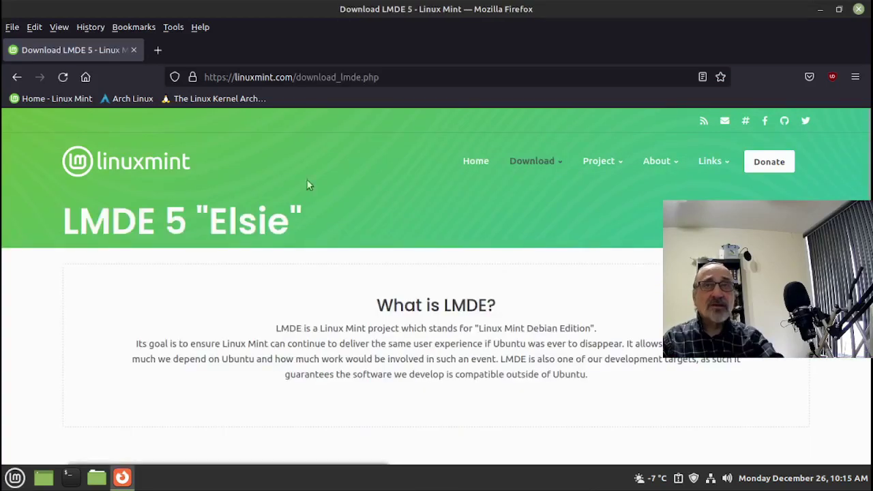
{"action": "left_click", "coordinate": [18, 77]}
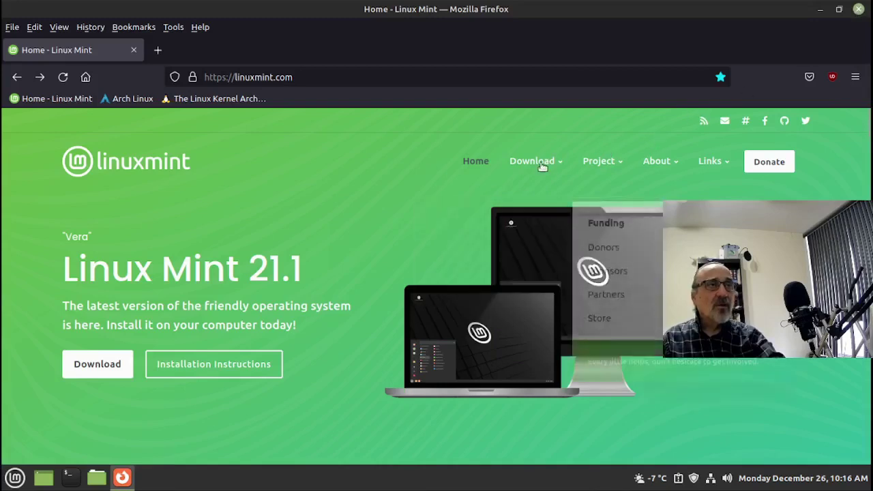
Revisit the LMDE 5 download page's Debian Edition section and close the browser.
{"action": "mouse_move", "coordinate": [550, 200]}
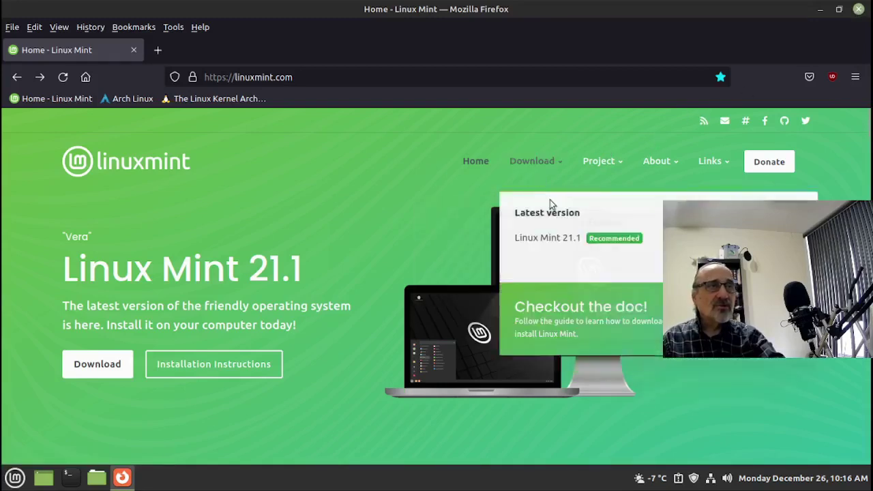
{"action": "left_click", "coordinate": [709, 237]}
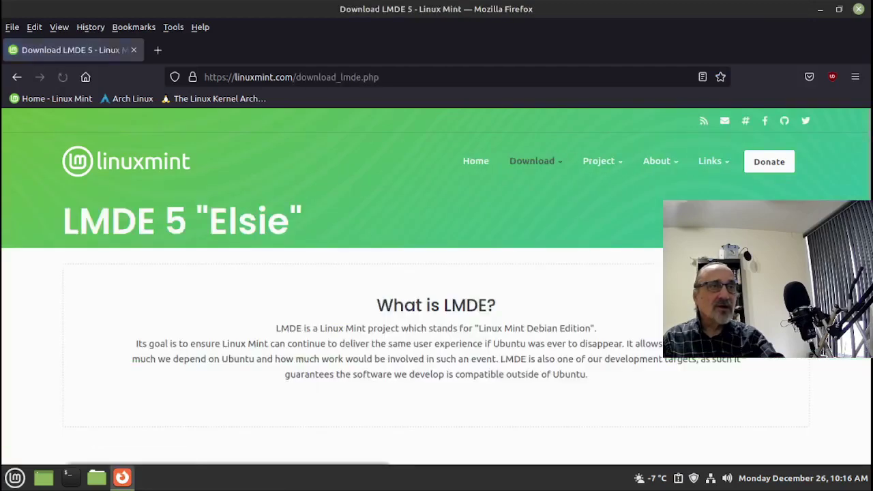
{"action": "scroll", "coordinate": [871, 139], "scroll_direction": "down", "scroll_amount": 5}
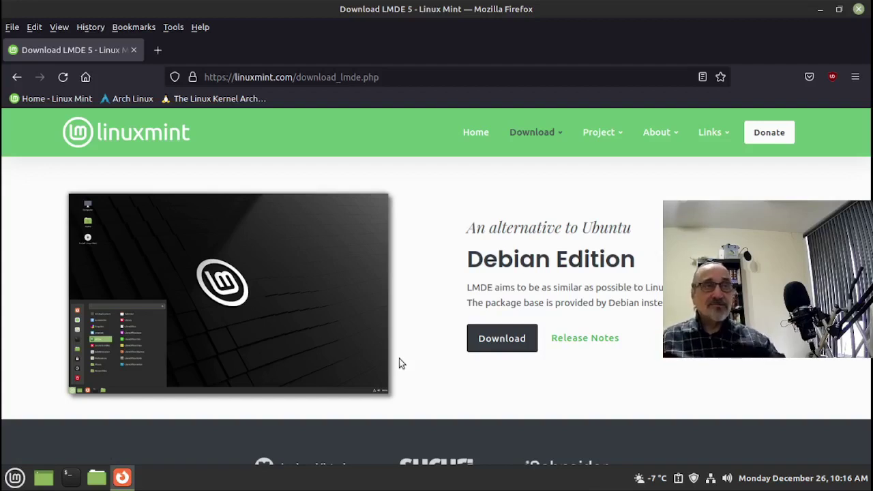
{"action": "left_click", "coordinate": [859, 9]}
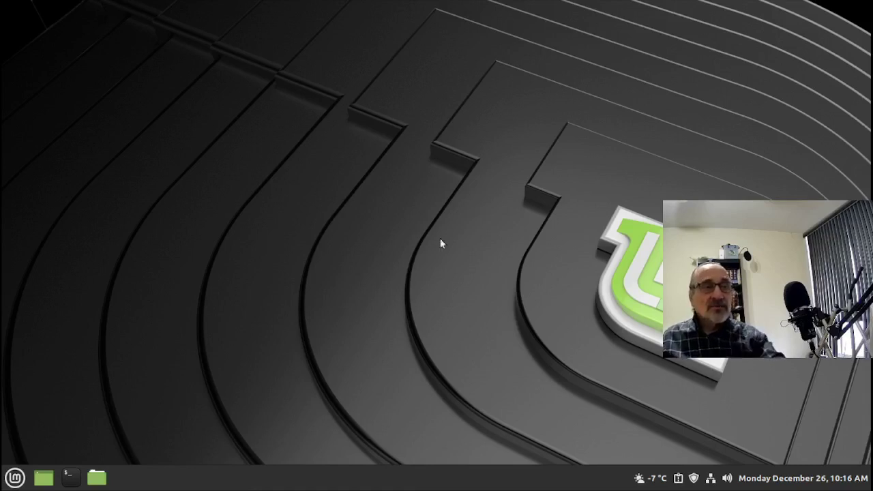
Browse the application categories, view System Settings in a maximized window and close it.
{"action": "left_click", "coordinate": [15, 478]}
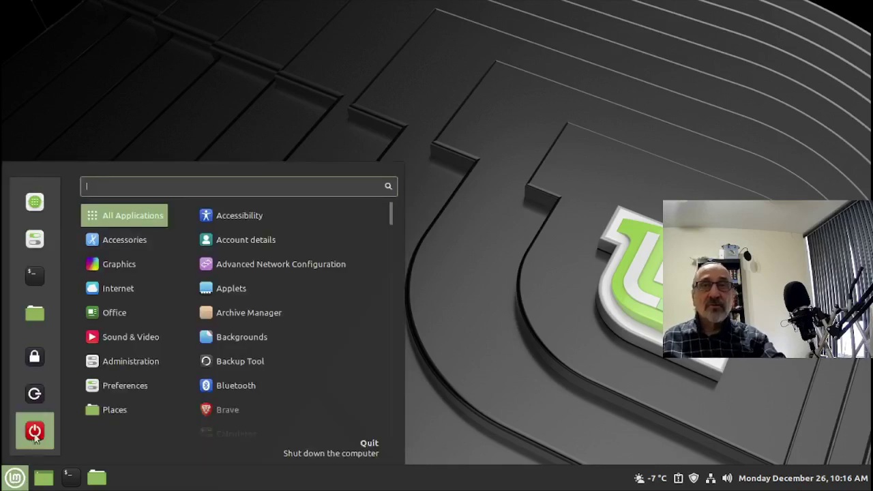
{"action": "mouse_move", "coordinate": [128, 311]}
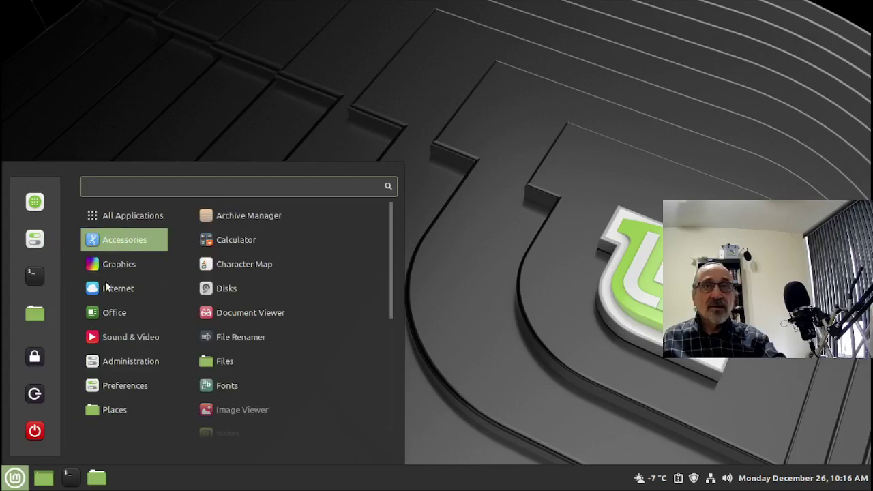
{"action": "mouse_move", "coordinate": [125, 287]}
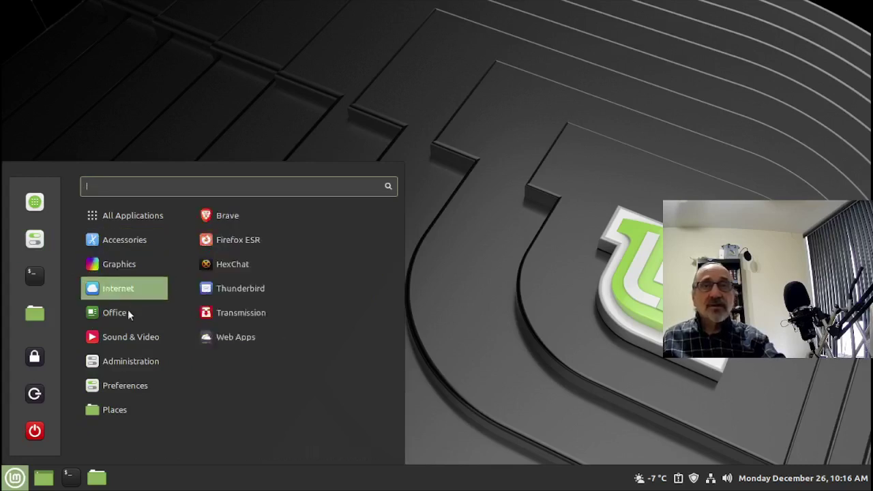
{"action": "mouse_move", "coordinate": [93, 363]}
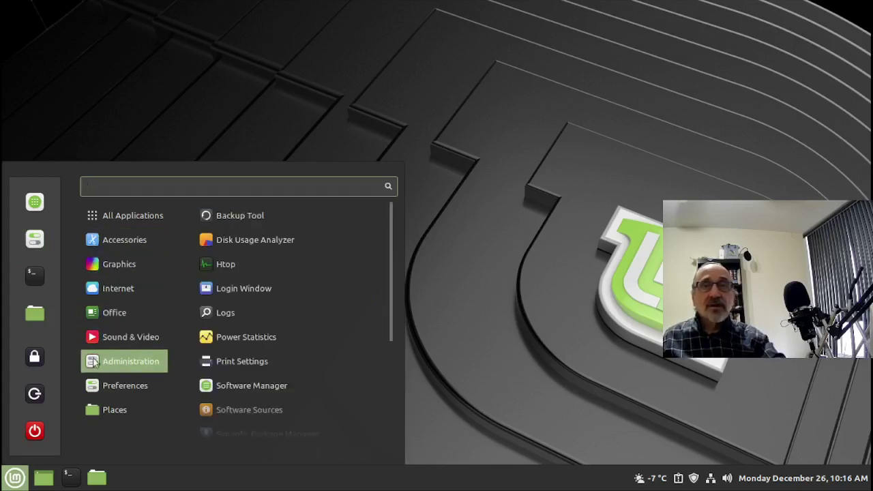
{"action": "left_click", "coordinate": [32, 241]}
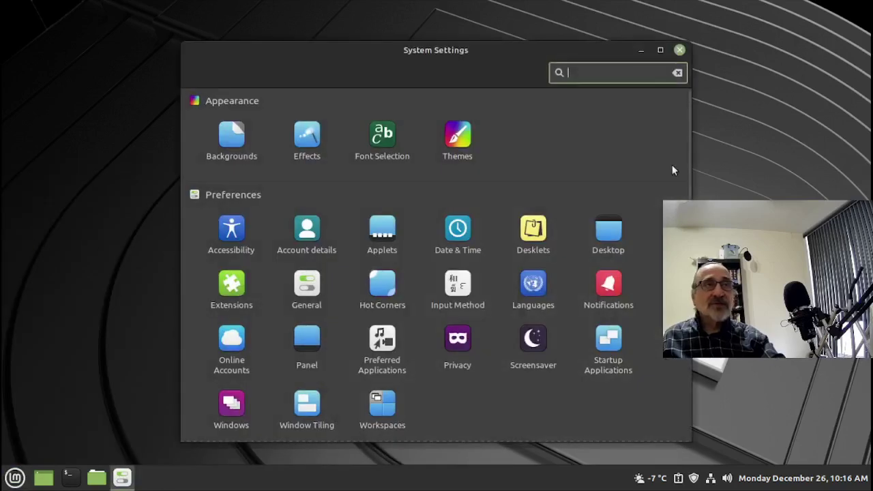
{"action": "left_click", "coordinate": [660, 50]}
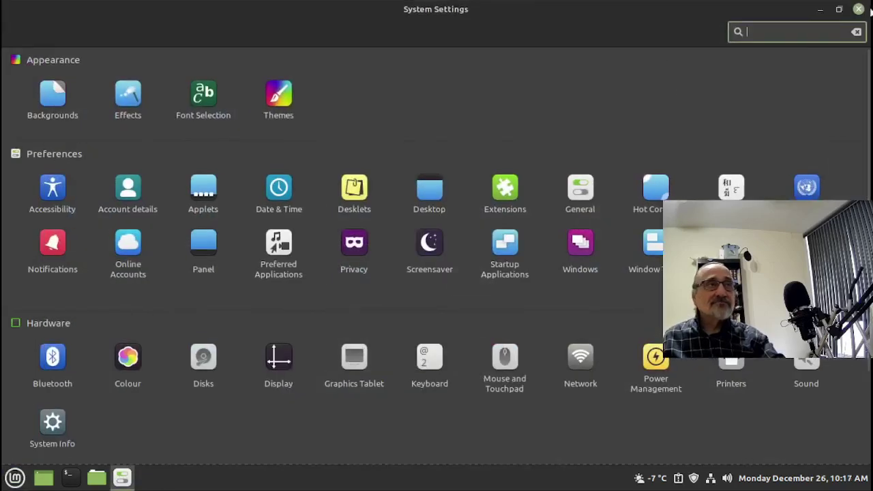
{"action": "left_click", "coordinate": [859, 9]}
Open Software Manager, view its featured apps and categories in a maximized window and close it.
{"action": "left_click", "coordinate": [15, 478]}
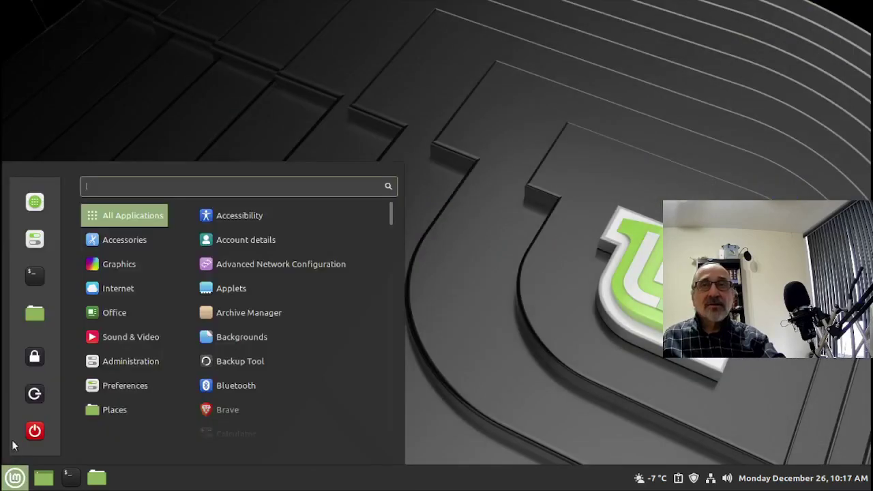
{"action": "left_click", "coordinate": [33, 205]}
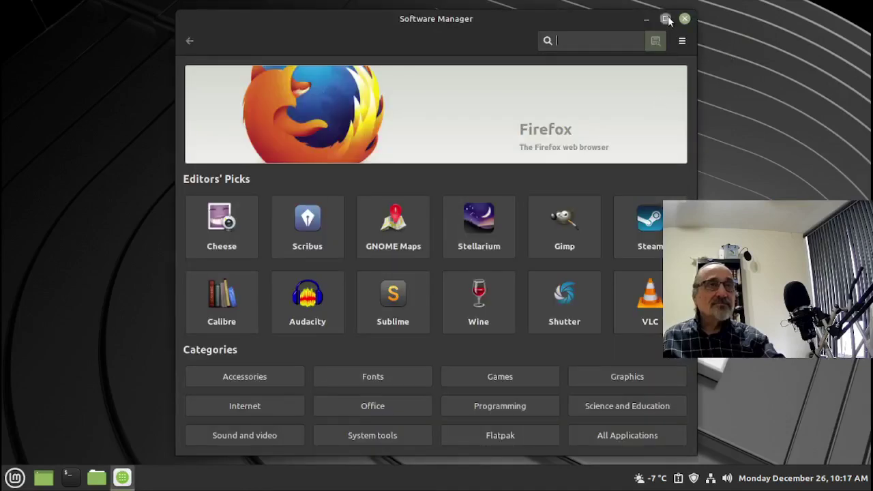
{"action": "left_click", "coordinate": [666, 19]}
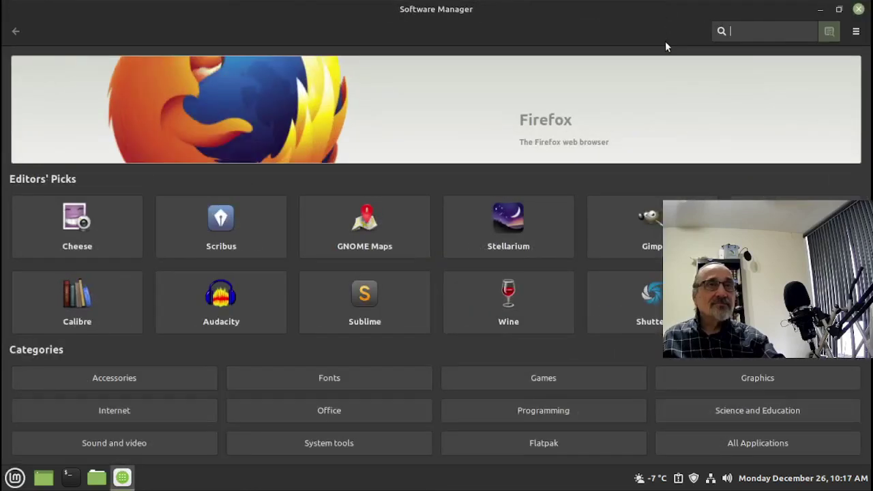
{"action": "left_click", "coordinate": [859, 11]}
Check the weather applet's forecast including the expanded hourly view, and dismiss it.
{"action": "left_click", "coordinate": [648, 481]}
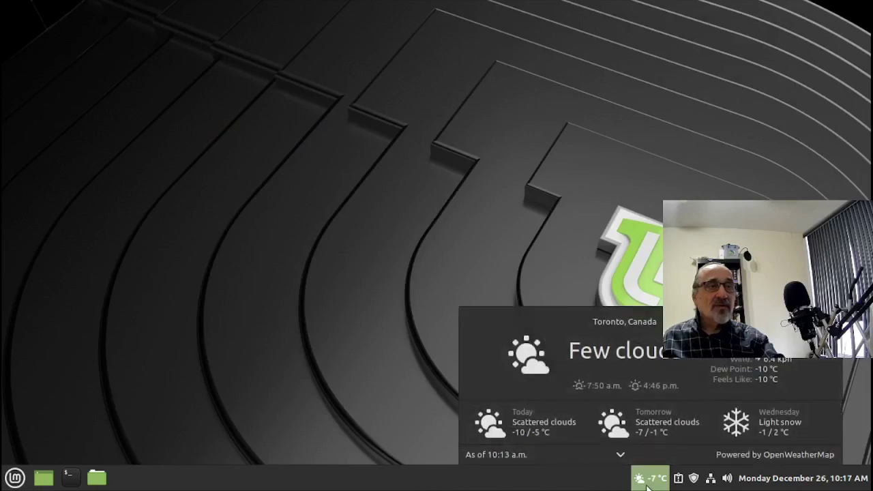
{"action": "left_click", "coordinate": [618, 455]}
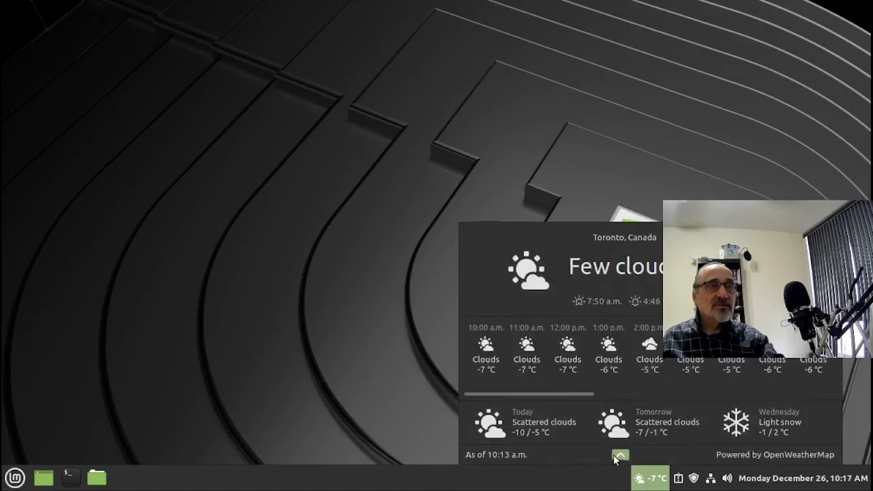
{"action": "left_click", "coordinate": [490, 125]}
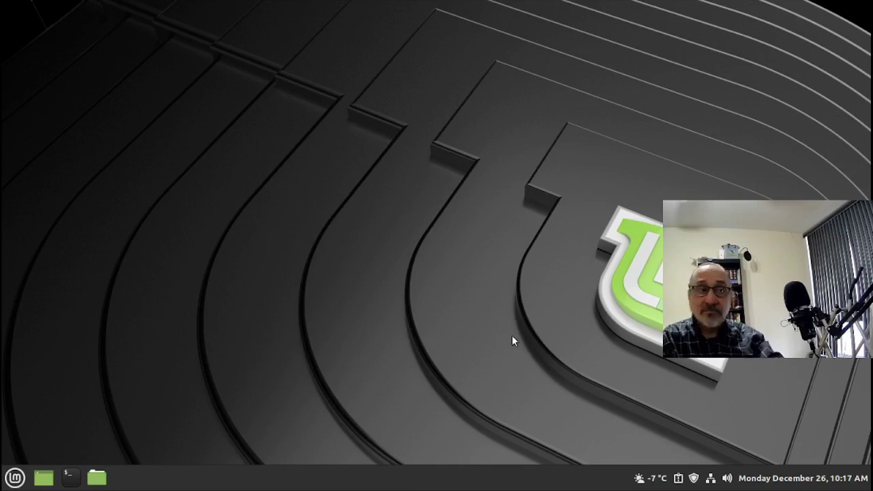
Open Update Manager in a maximized window and refresh the list of available updates.
{"action": "left_click", "coordinate": [693, 479]}
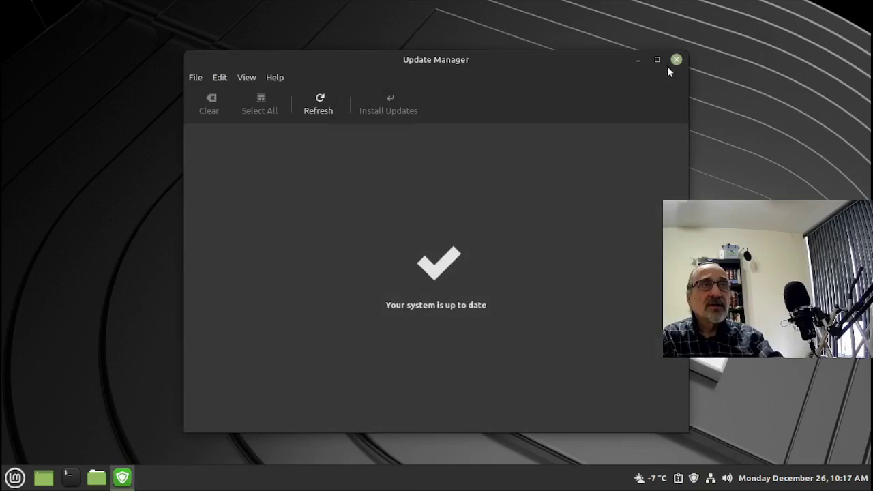
{"action": "left_click", "coordinate": [658, 60]}
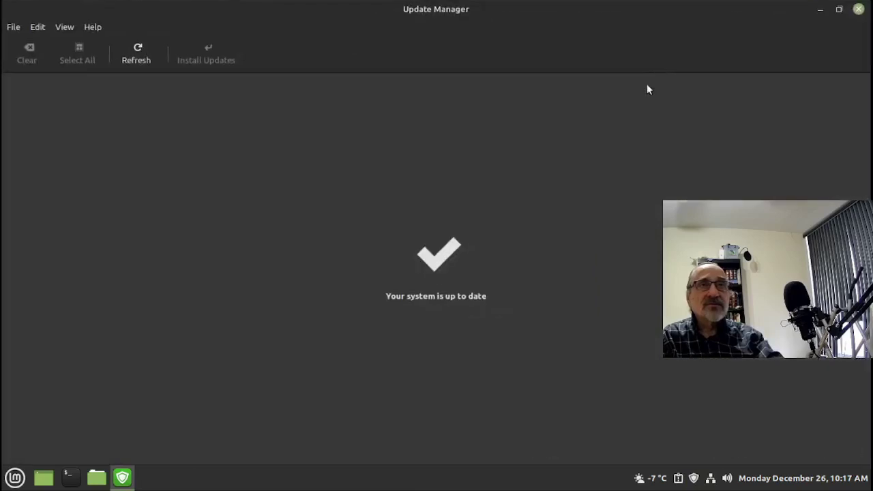
{"action": "left_click", "coordinate": [138, 53]}
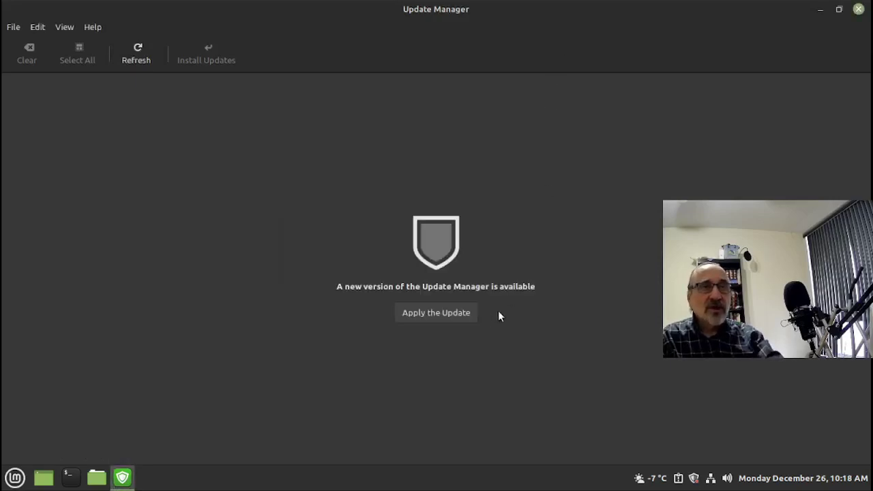
Apply the new version of the Update Manager, authenticating with the account password.
{"action": "left_click", "coordinate": [435, 311]}
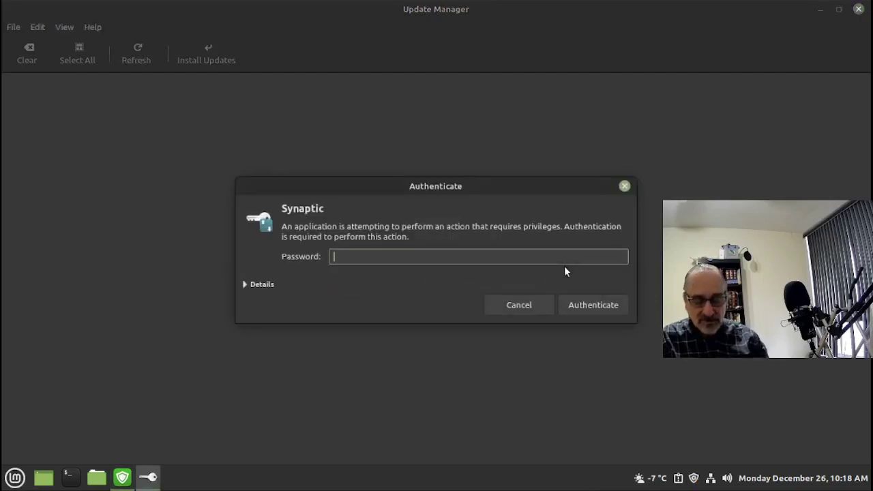
{"action": "type", "text": "••"}
{"action": "key", "text": "Return"}
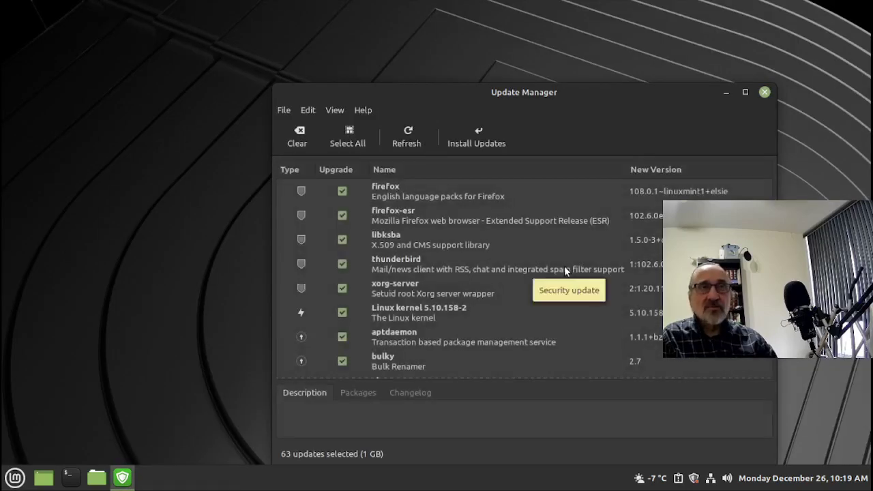
Maximize Update Manager and install all selected updates, accepting the additional package changes and the Flatpak changes.
{"action": "left_click", "coordinate": [746, 92]}
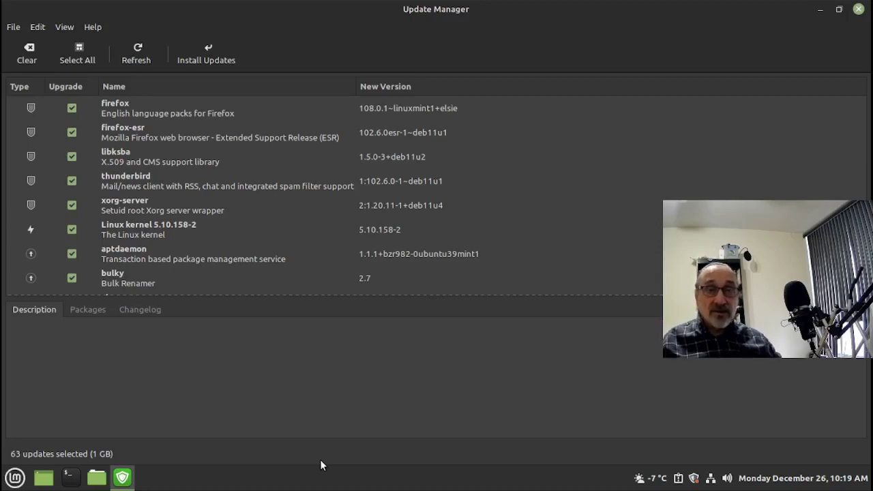
{"action": "left_click", "coordinate": [202, 58]}
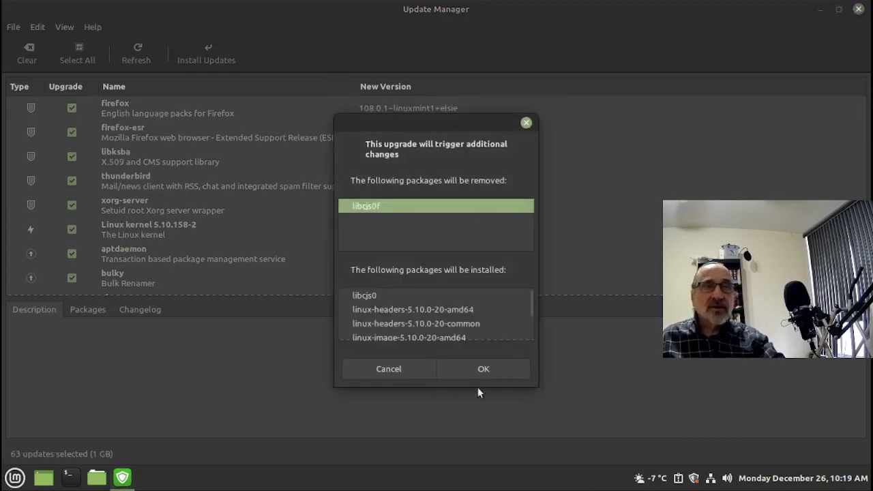
{"action": "left_click", "coordinate": [484, 369]}
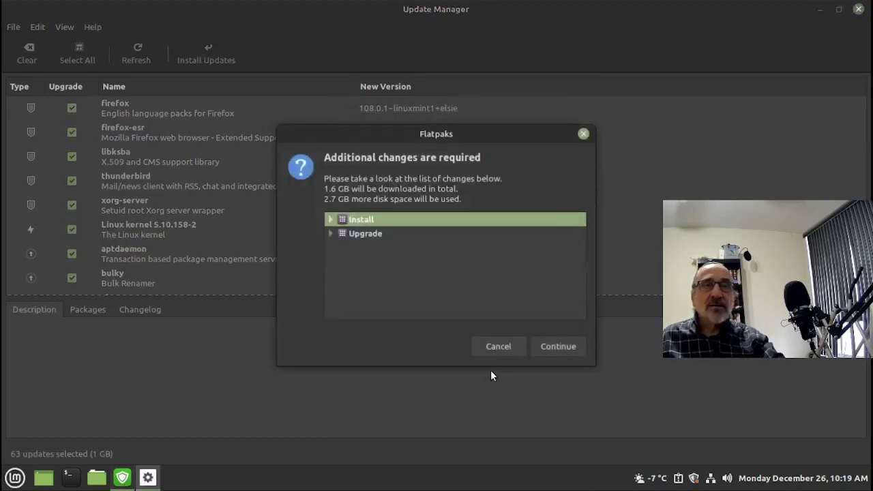
{"action": "left_click", "coordinate": [563, 349]}
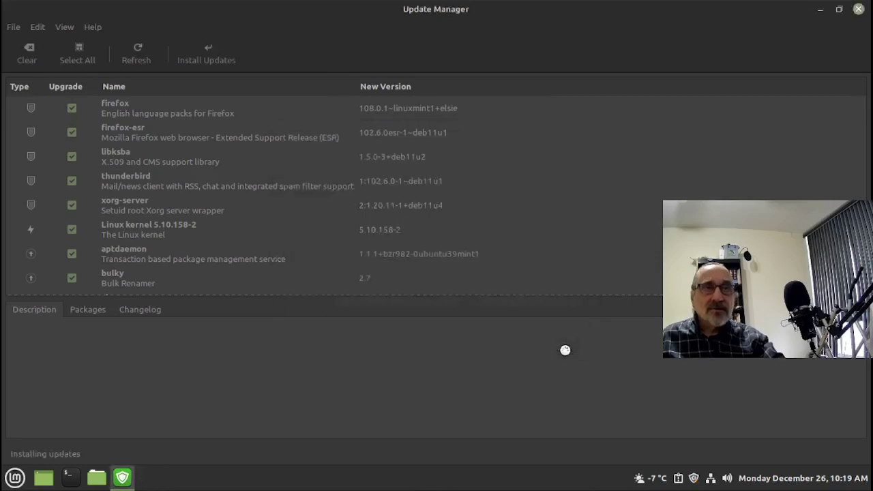
Authorize the update installation with the account password.
{"action": "type", "text": "••"}
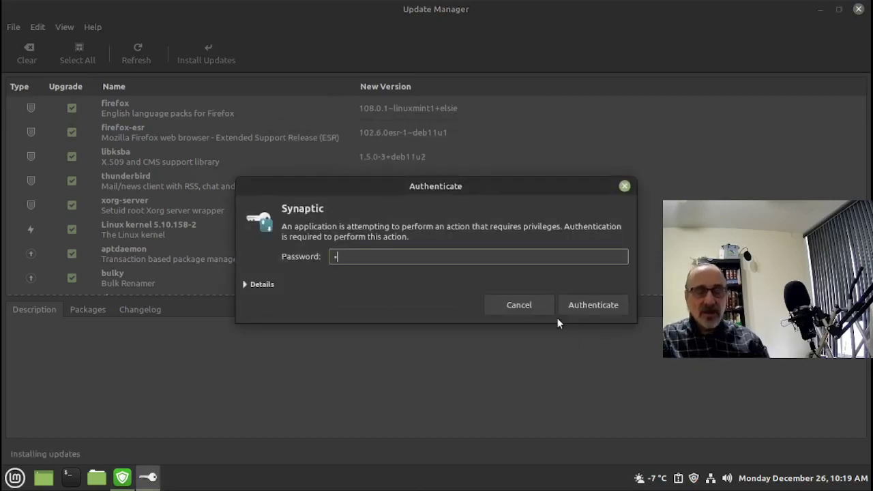
{"action": "key", "text": "Return"}
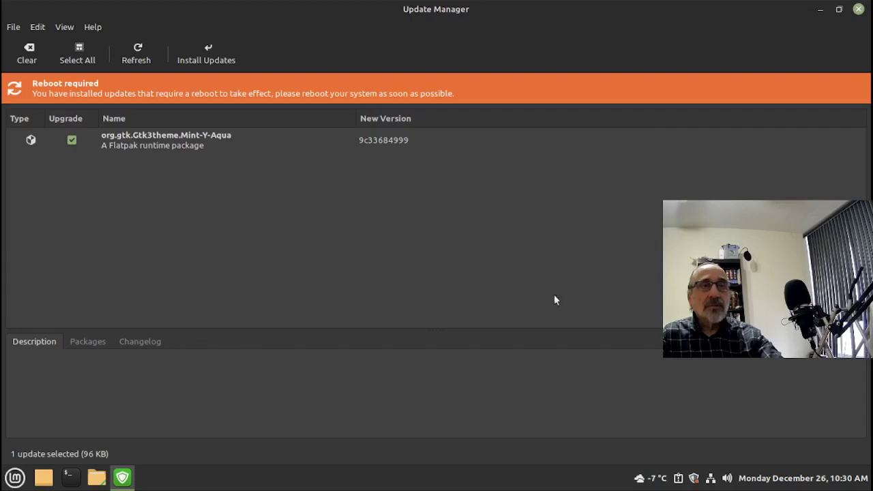
Restart the computer and log back in with the account password.
{"action": "left_click", "coordinate": [14, 477]}
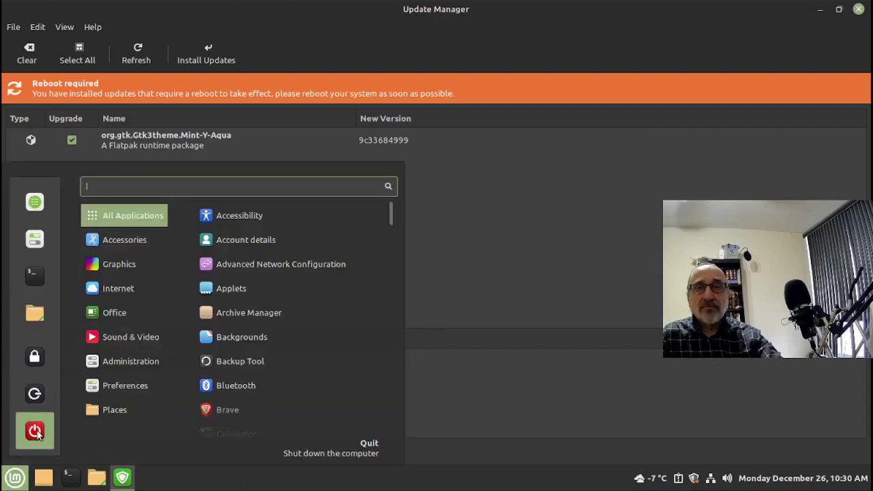
{"action": "left_click", "coordinate": [35, 431]}
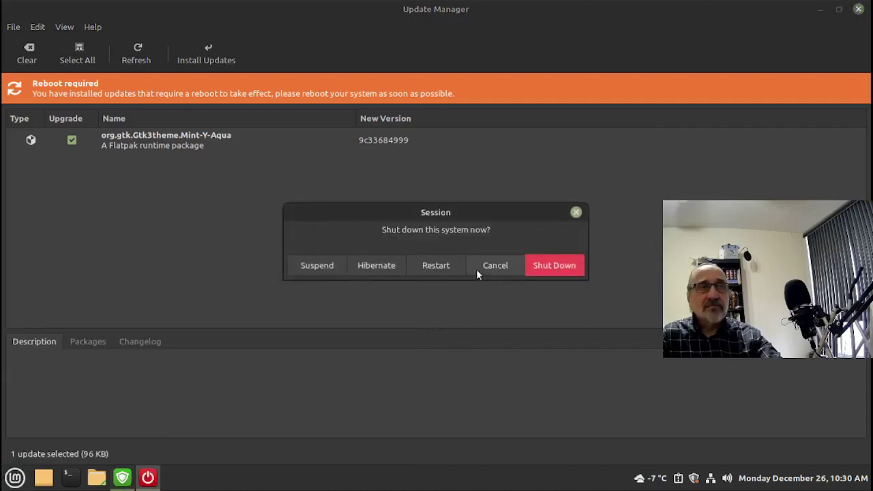
{"action": "left_click", "coordinate": [434, 265]}
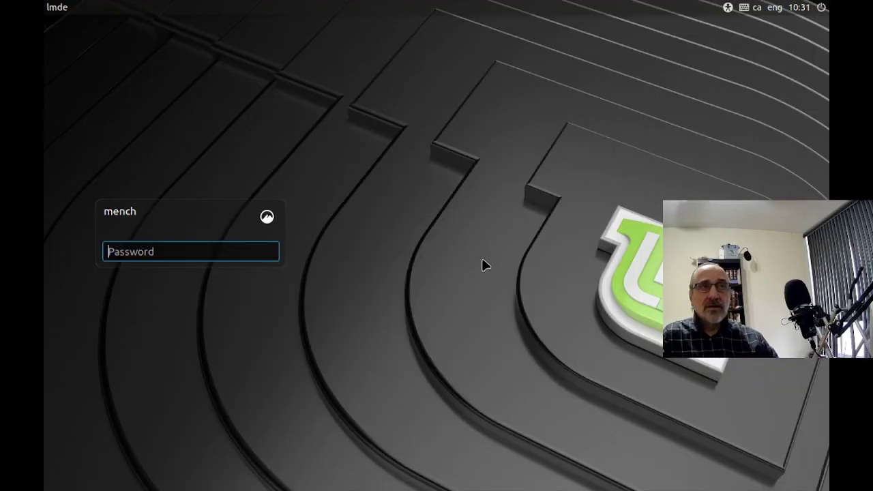
{"action": "type", "text": "••"}
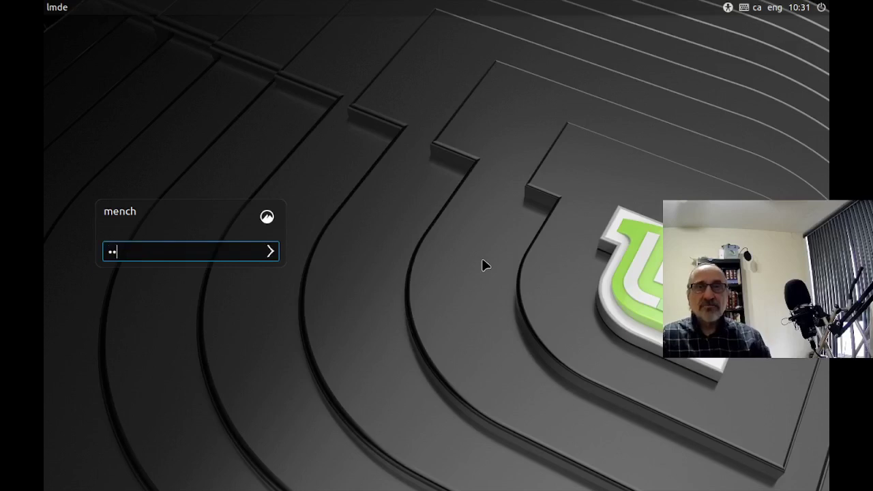
{"action": "key", "text": "Return"}
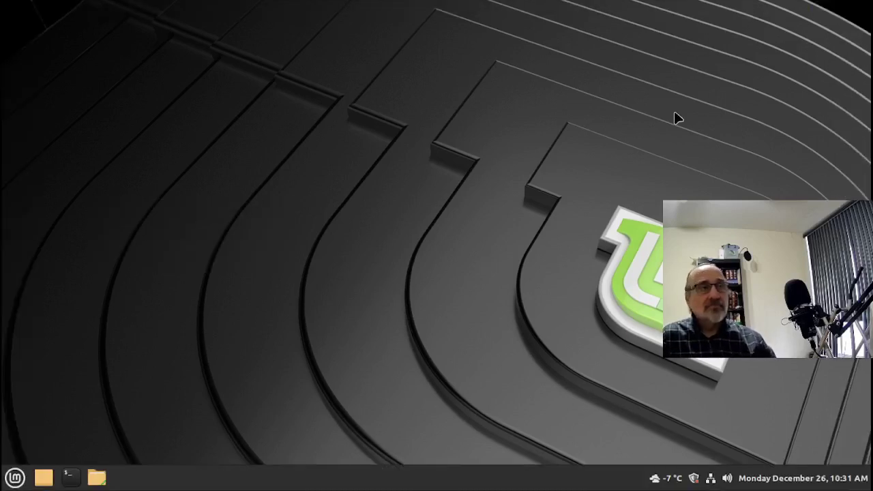
Install the remaining org.gtk.Gtk3theme.Mint-Y-Aqua Flatpak update in Update Manager, authenticating with the account password, and close the window.
{"action": "left_click", "coordinate": [694, 479]}
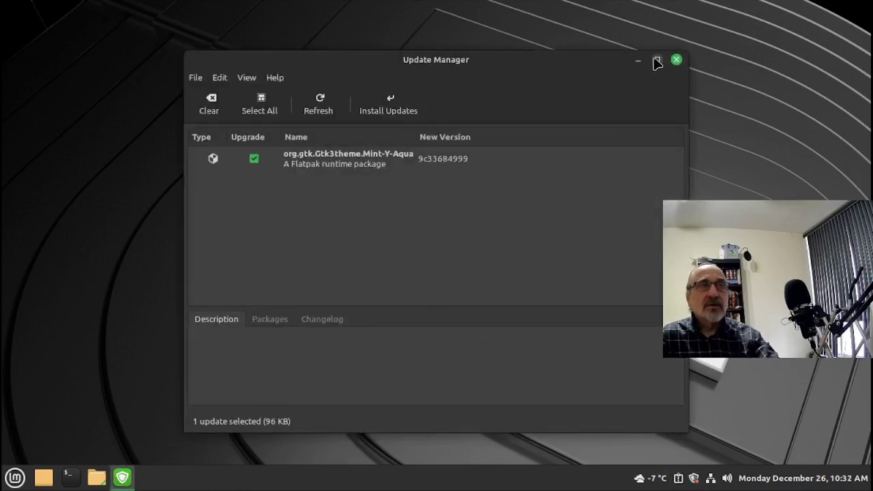
{"action": "left_click", "coordinate": [657, 61]}
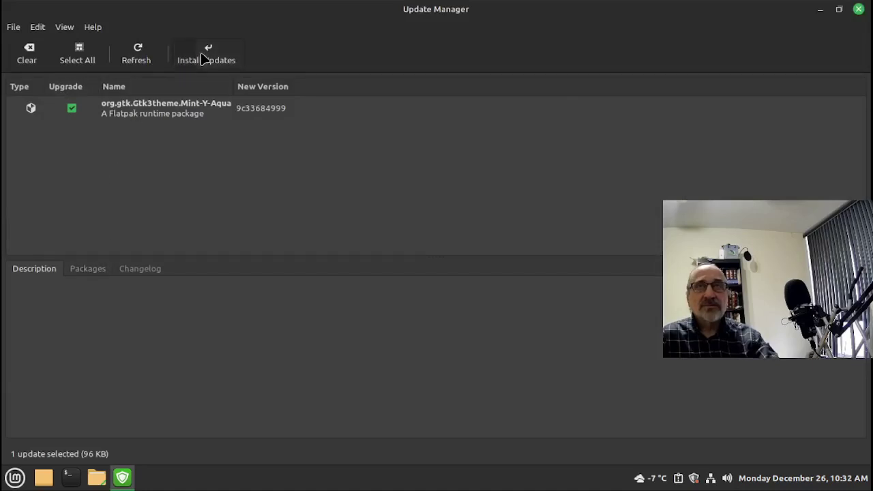
{"action": "left_click", "coordinate": [202, 59]}
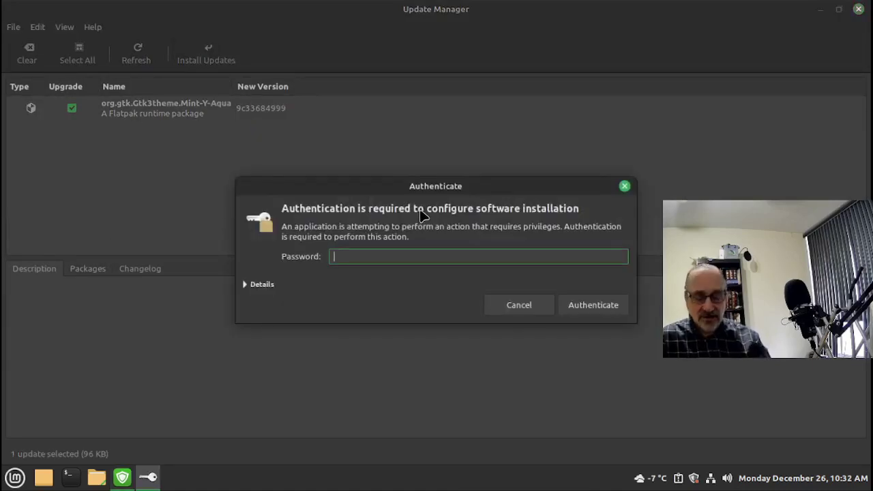
{"action": "type", "text": "••"}
{"action": "key", "text": "Return"}
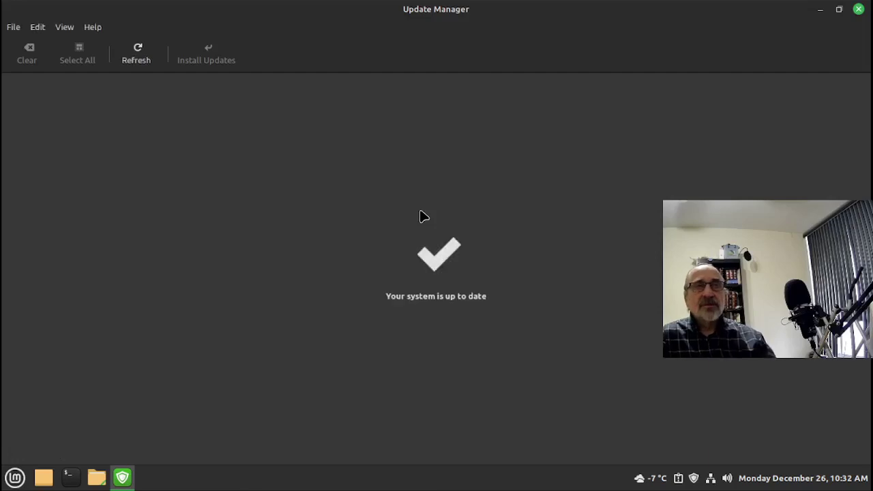
{"action": "left_click", "coordinate": [859, 9]}
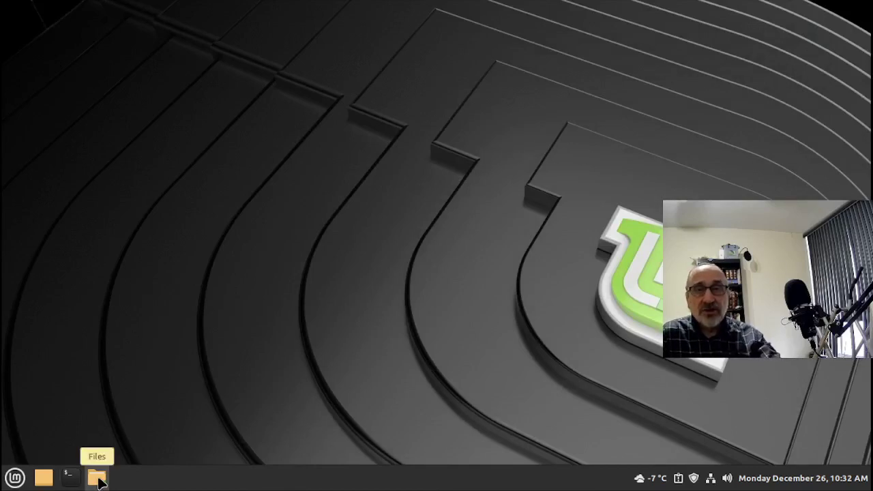
View the home folder in a maximized file manager window and close it.
{"action": "left_click", "coordinate": [15, 478]}
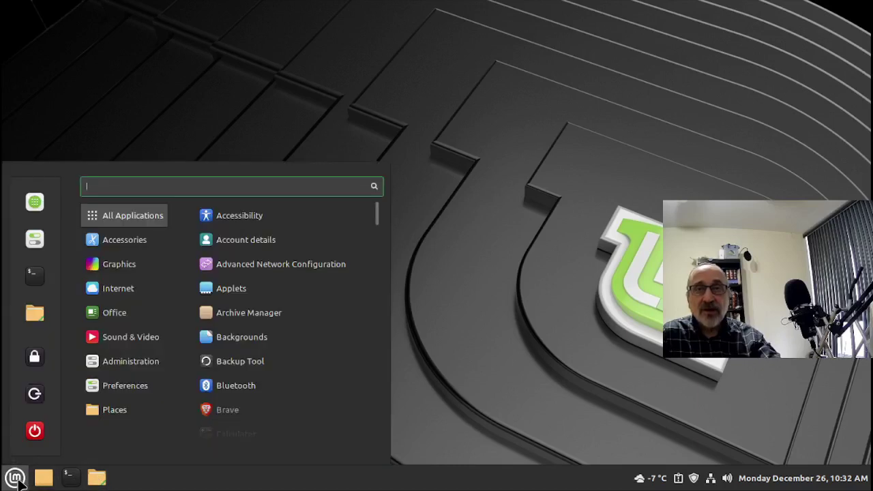
{"action": "left_click", "coordinate": [35, 313]}
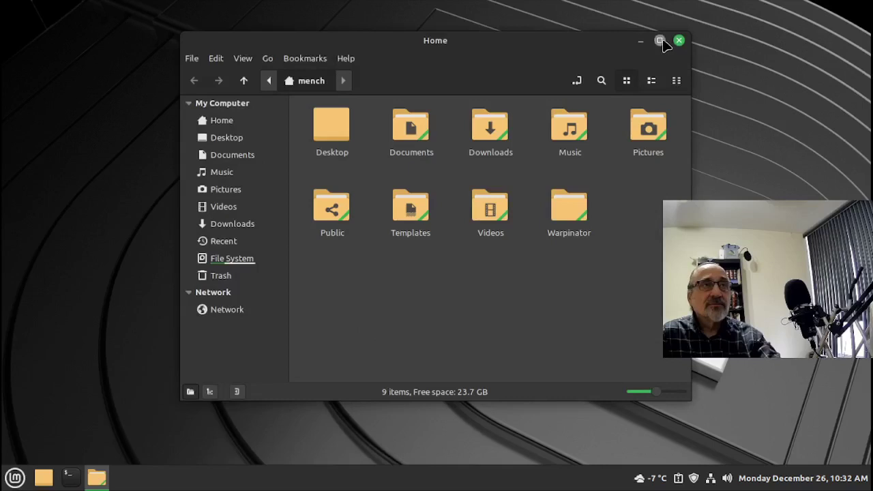
{"action": "left_click", "coordinate": [659, 40]}
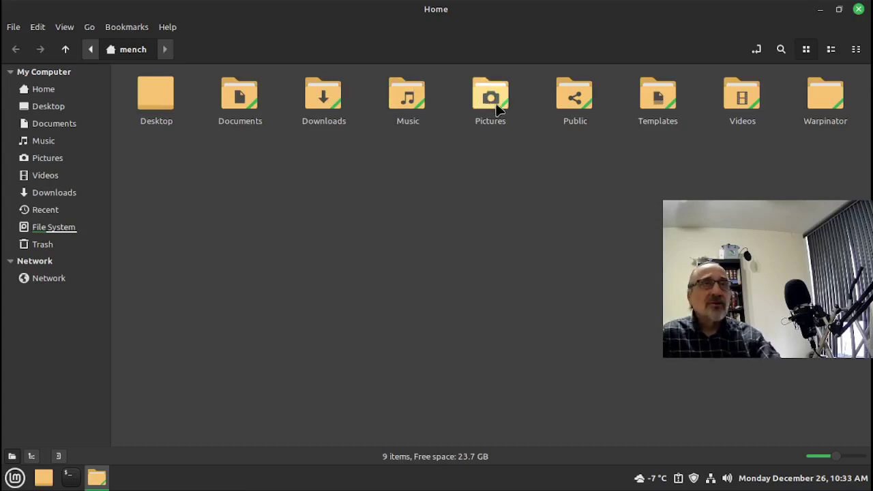
{"action": "left_click", "coordinate": [860, 11]}
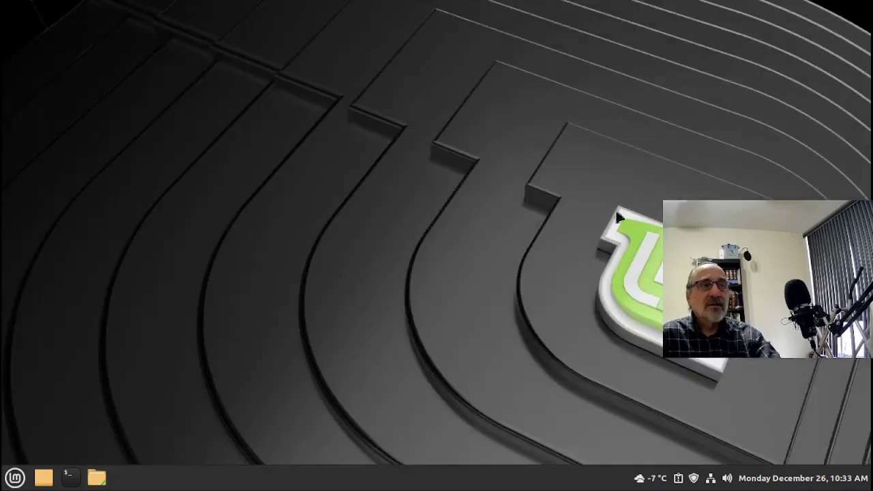
{"action": "left_click", "coordinate": [12, 476]}
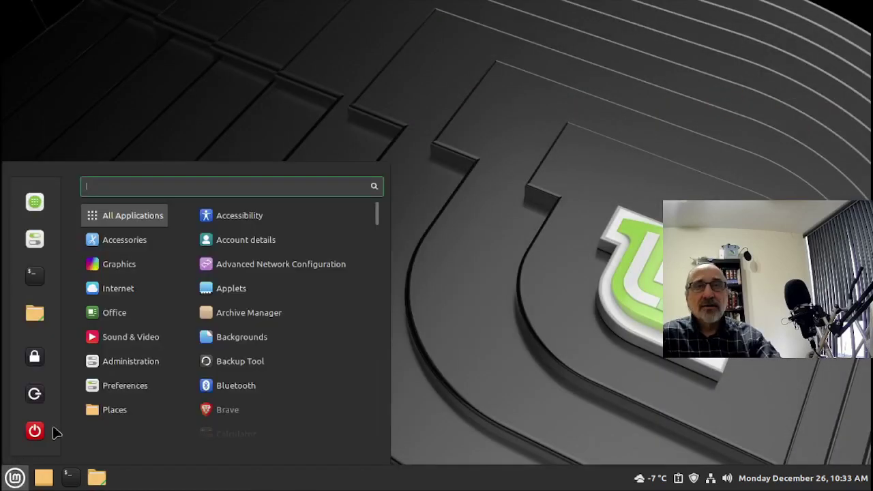
{"action": "left_click", "coordinate": [483, 229]}
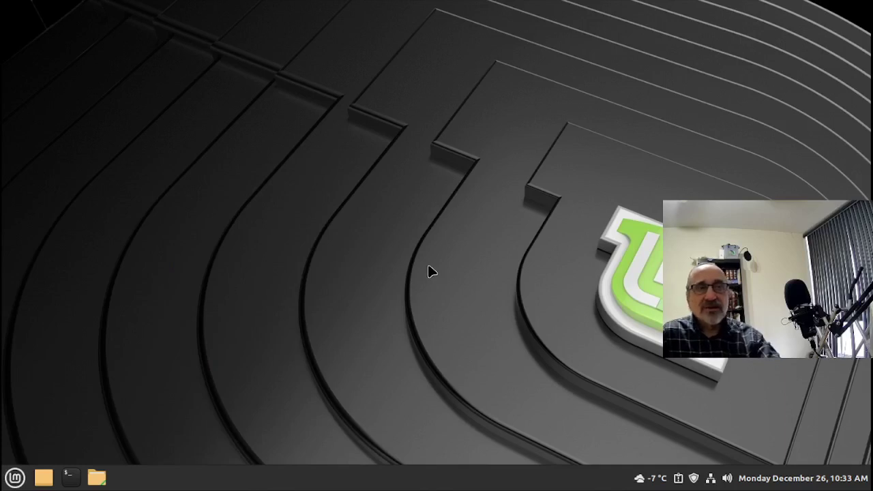
Browse the Ulyana, Ulyssa and Vanessa wallpaper collections, set Vanessa's New Zealand image as the desktop background, and minimize the Backgrounds window.
{"action": "right_click", "coordinate": [362, 259]}
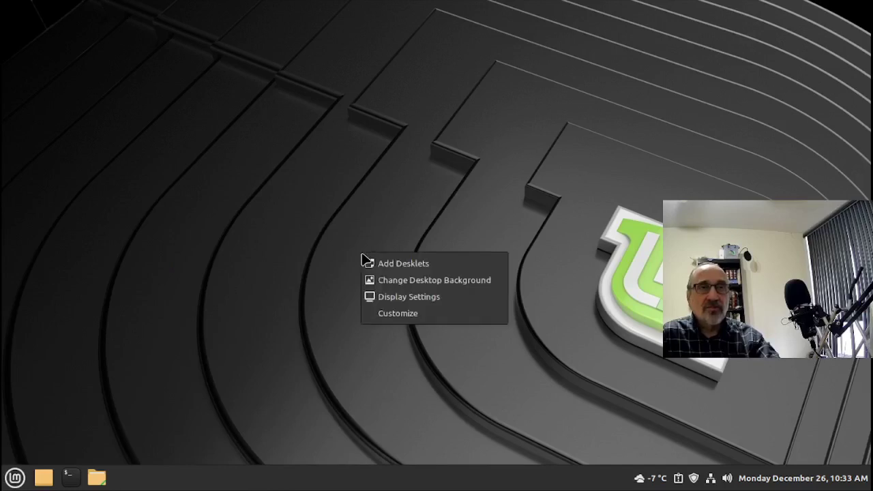
{"action": "left_click", "coordinate": [431, 286]}
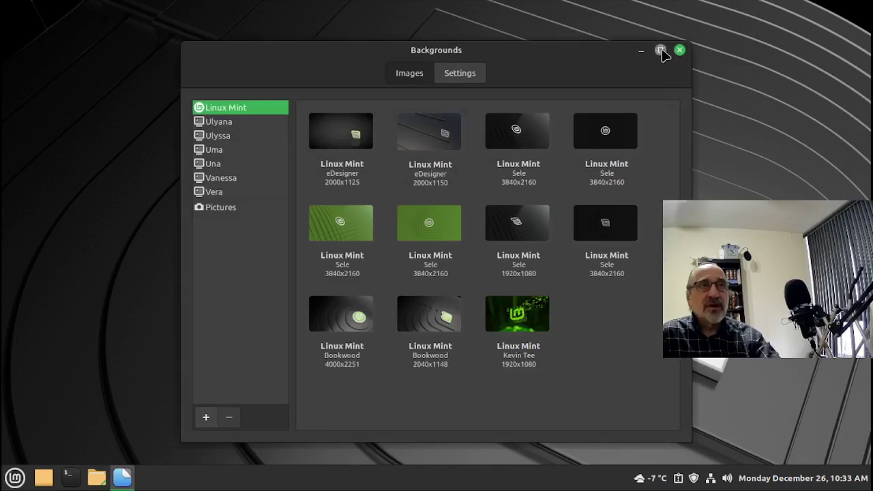
{"action": "left_click", "coordinate": [660, 50]}
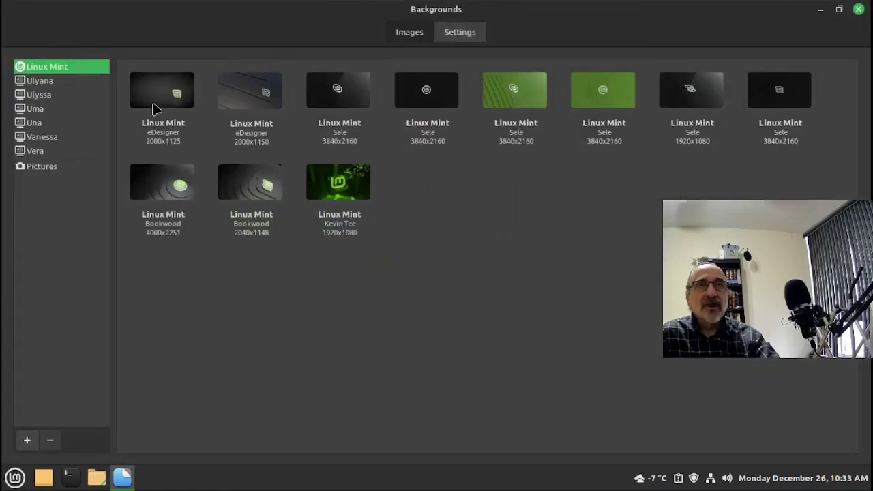
{"action": "left_click", "coordinate": [59, 82]}
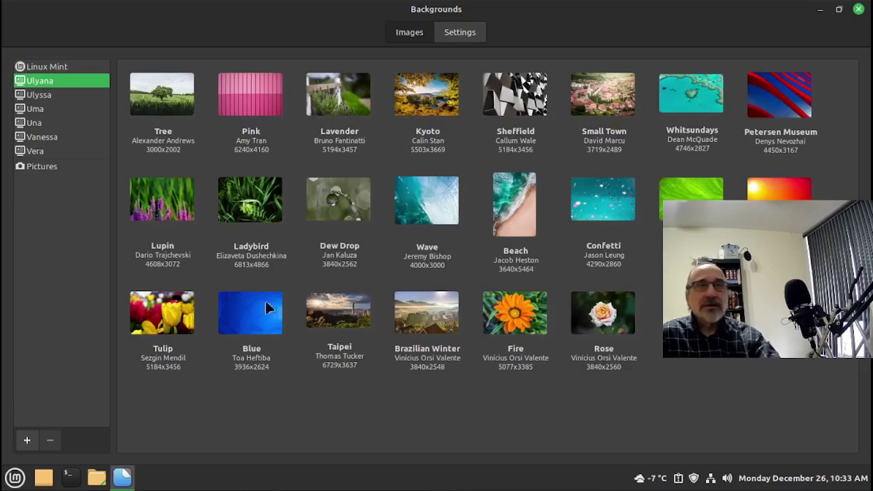
{"action": "left_click", "coordinate": [34, 96]}
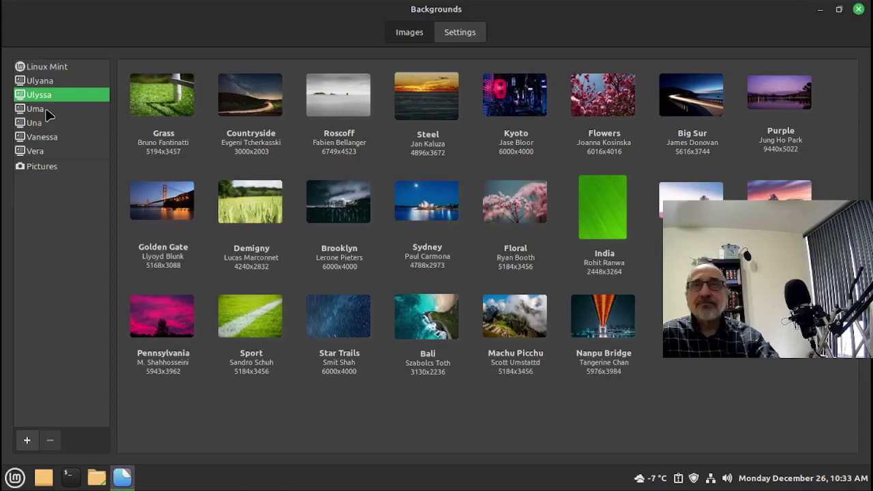
{"action": "left_click", "coordinate": [39, 138]}
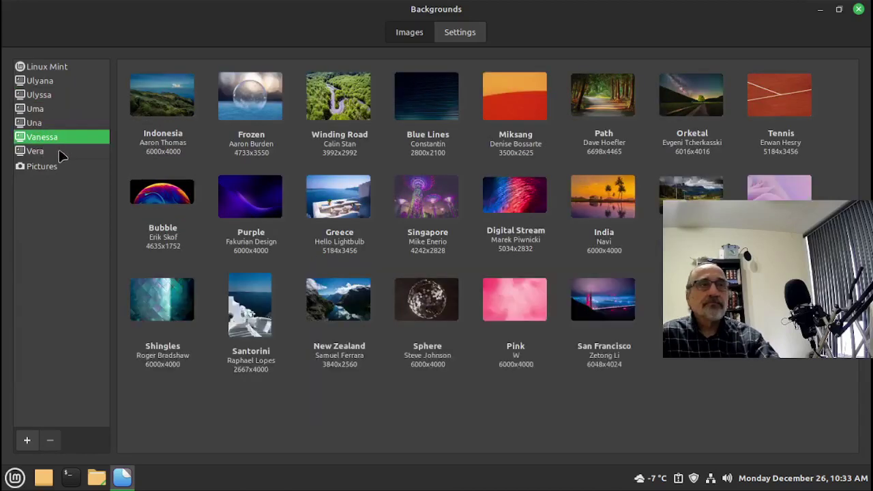
{"action": "left_click", "coordinate": [339, 308]}
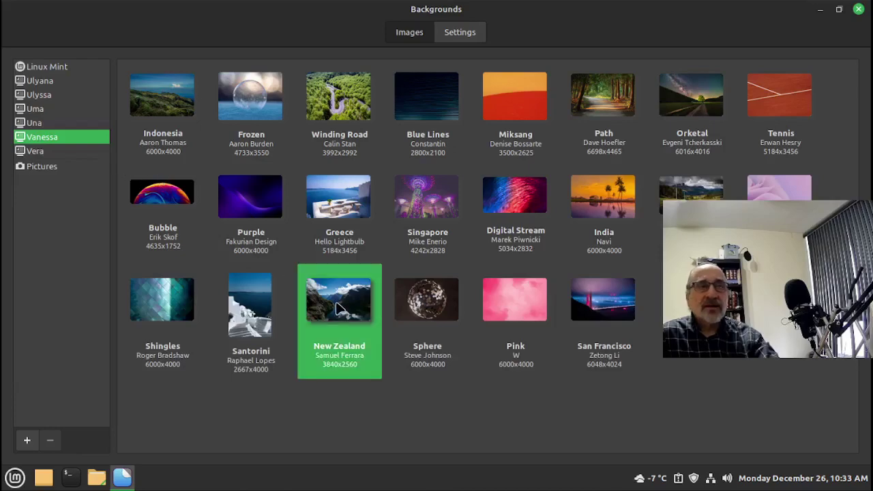
{"action": "left_click", "coordinate": [822, 10]}
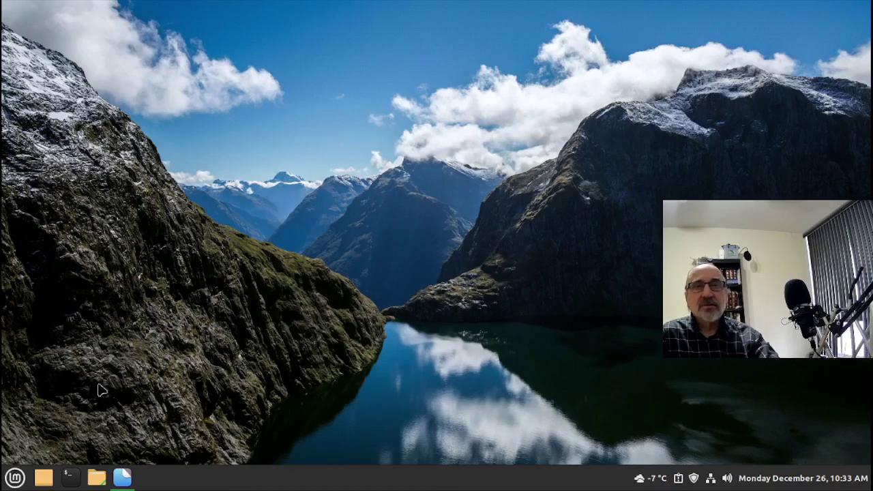
Look through the application menu, including the Graphics category, and dismiss it.
{"action": "left_click", "coordinate": [14, 478]}
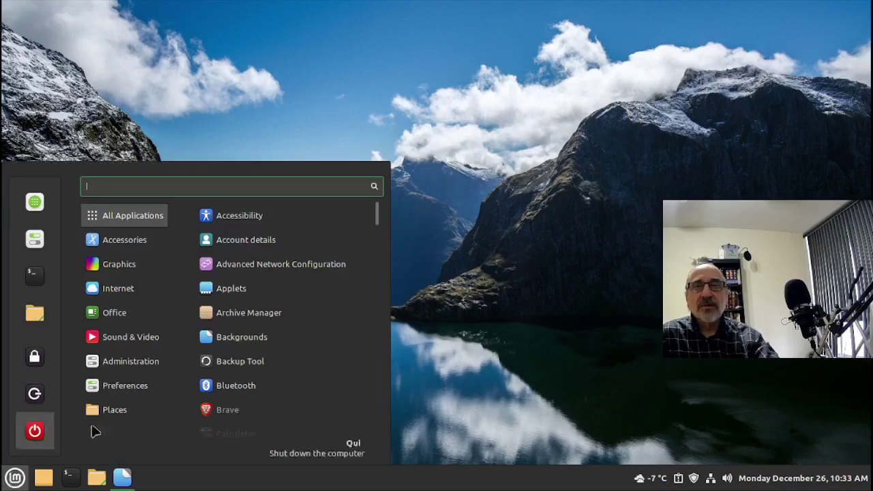
{"action": "left_click", "coordinate": [440, 303]}
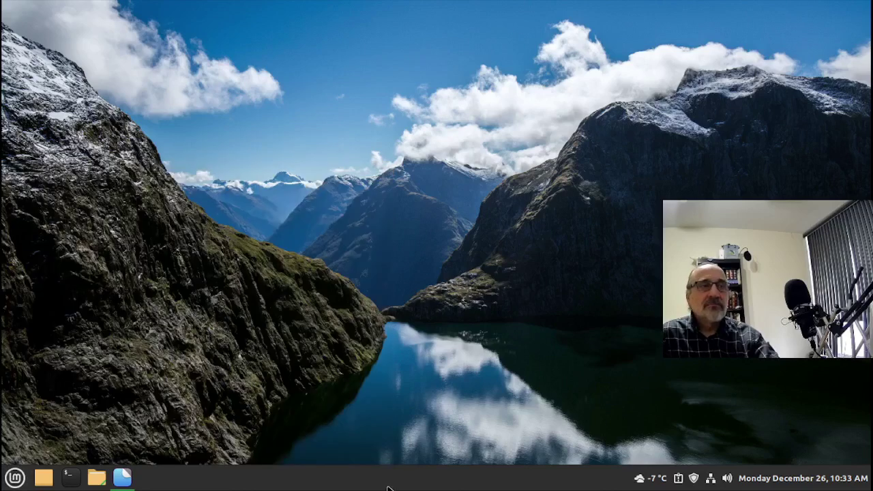
{"action": "left_click", "coordinate": [15, 477]}
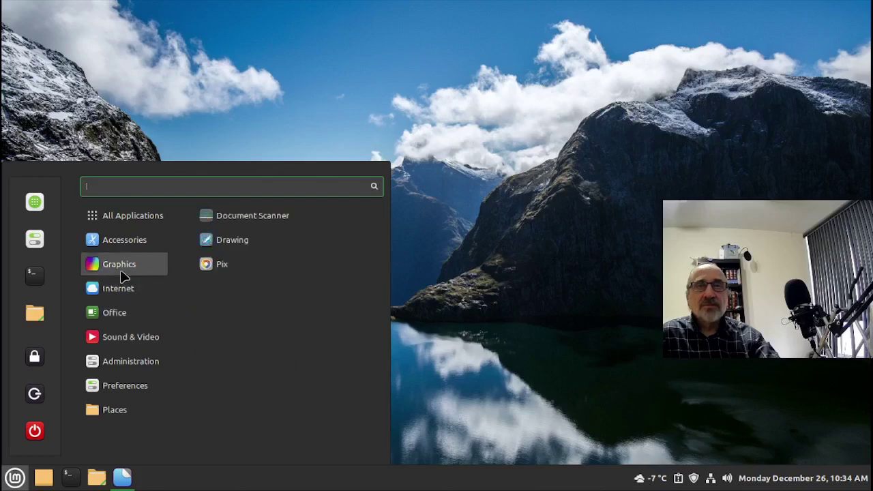
{"action": "left_click", "coordinate": [478, 248]}
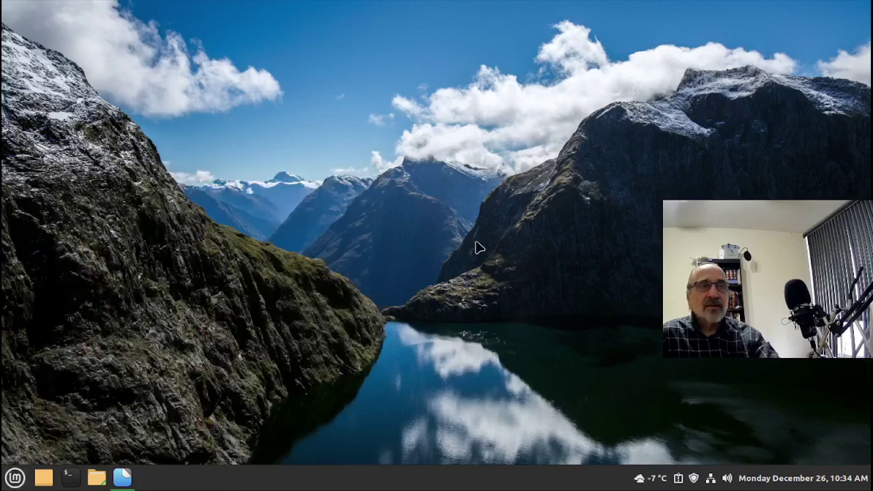